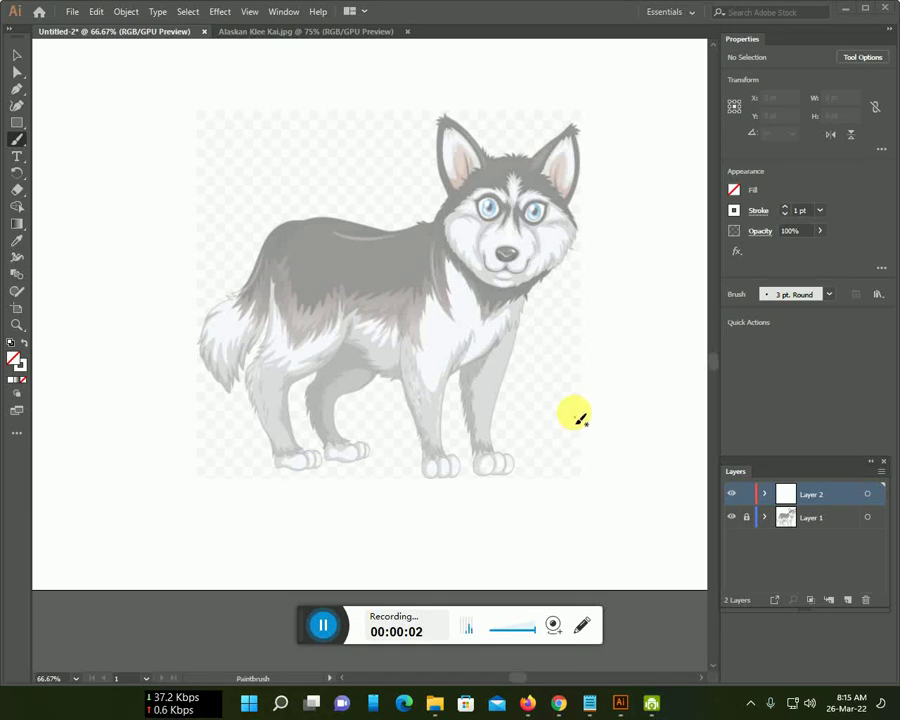
Zoom to 150% and pan down so the husky's head fills the canvas.
scroll(572, 402, "up", 1)
scroll(570, 400, "up", 1)
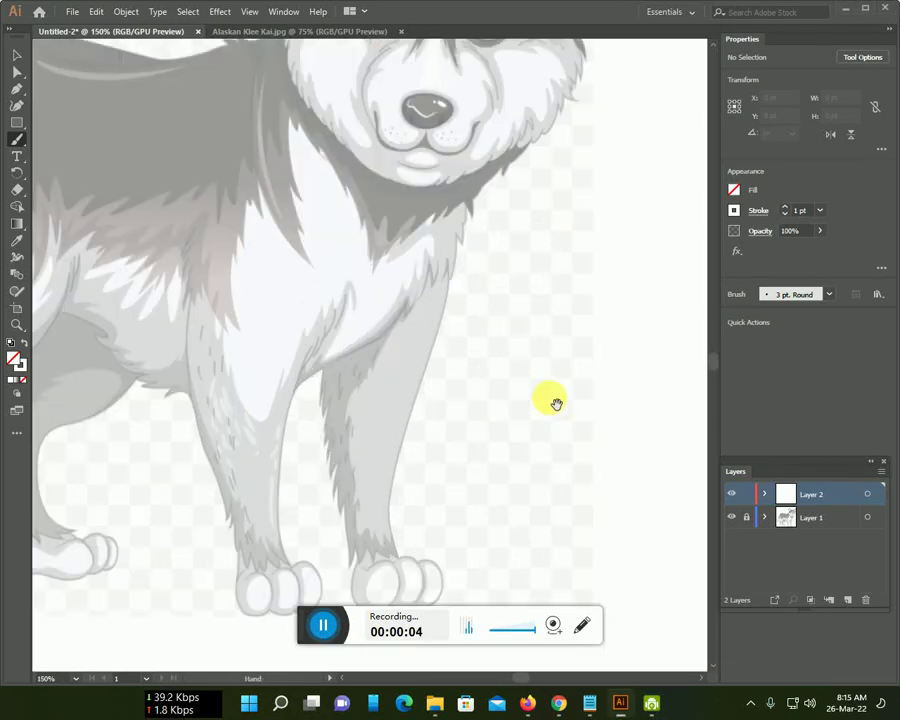
mouse_move(556, 392)
left_mouse_down()
mouse_move(632, 615)
mouse_move(558, 605)
left_mouse_up()
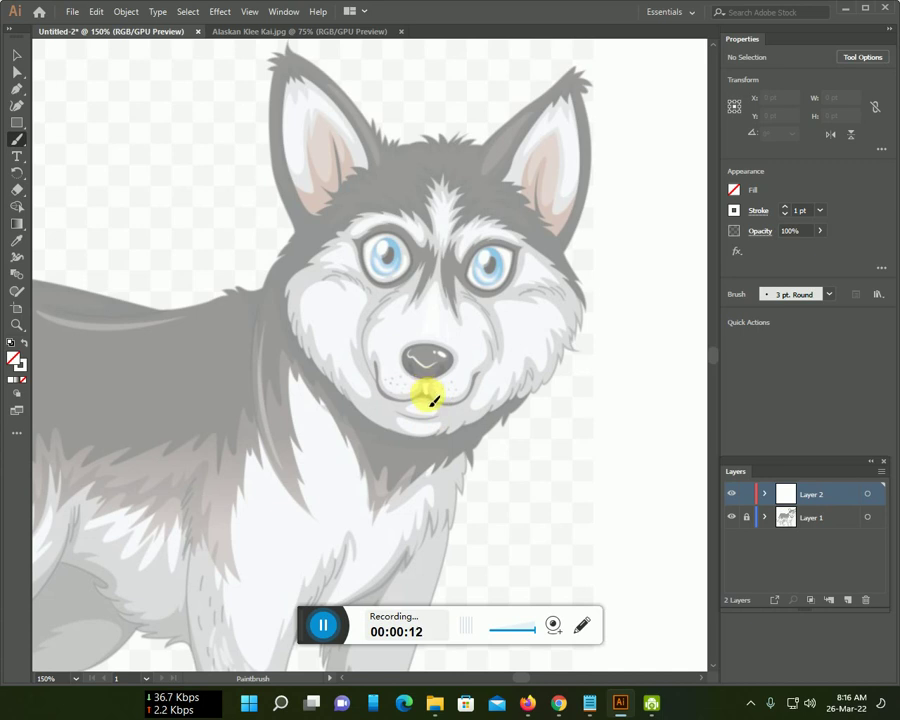
left_click(734, 210)
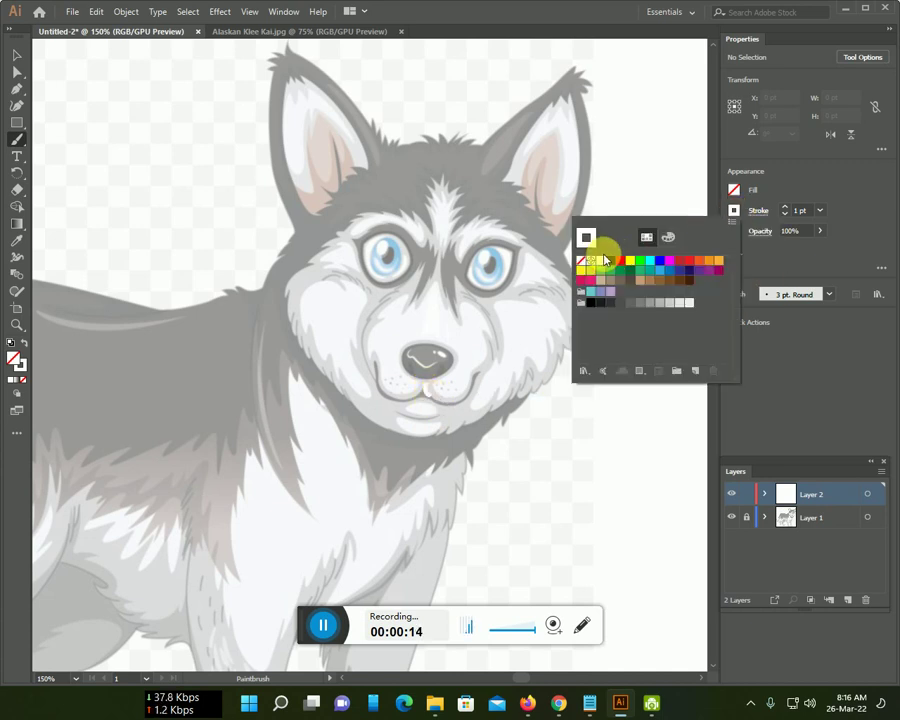
left_click(428, 390)
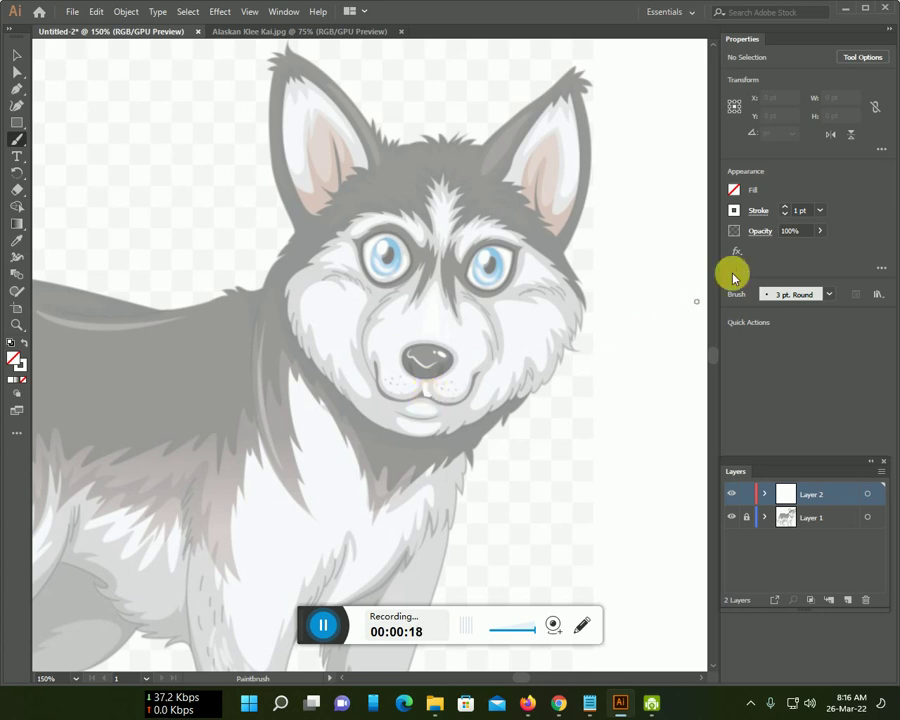
left_click(734, 210)
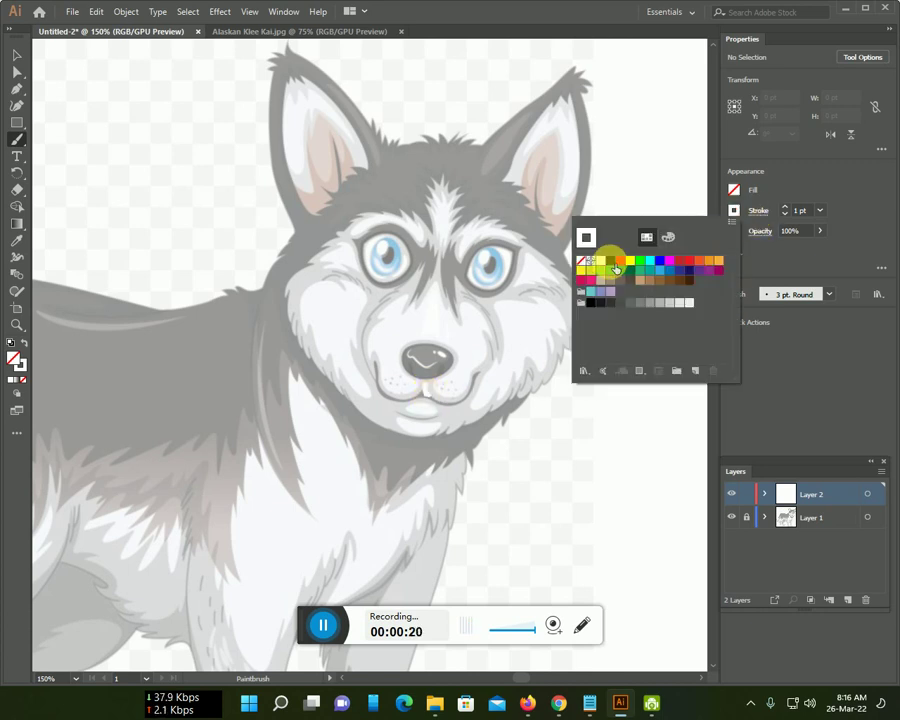
left_click(443, 403)
mouse_move(425, 380)
left_mouse_down()
mouse_move(431, 396)
mouse_move(477, 397)
mouse_move(481, 376)
left_mouse_up()
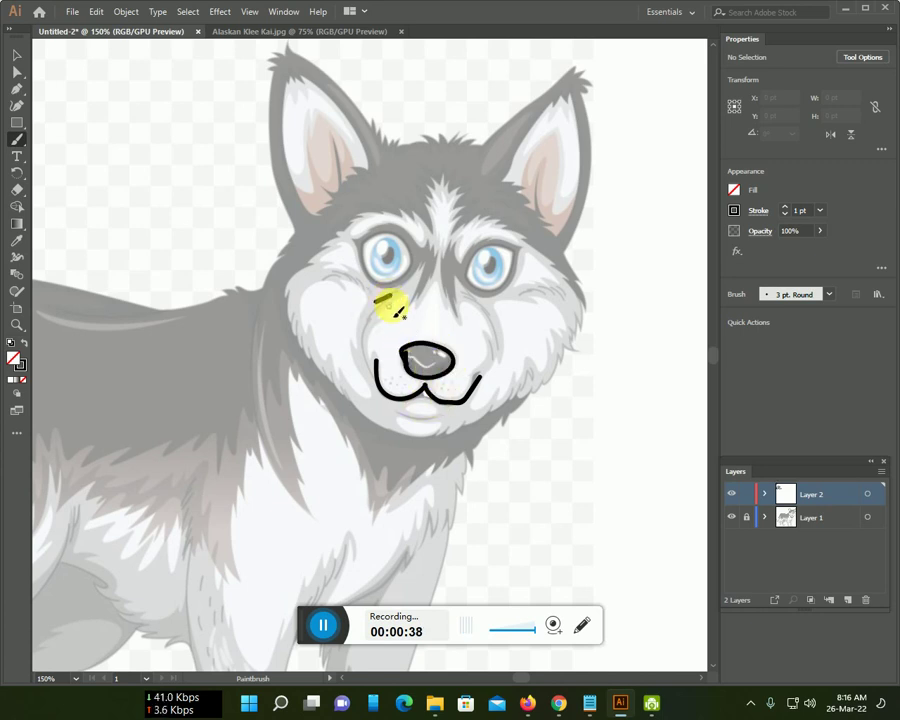
Trace both sides of the muzzle and the nose-bridge lines between the eyes.
left_click_drag(389, 295, 367, 370)
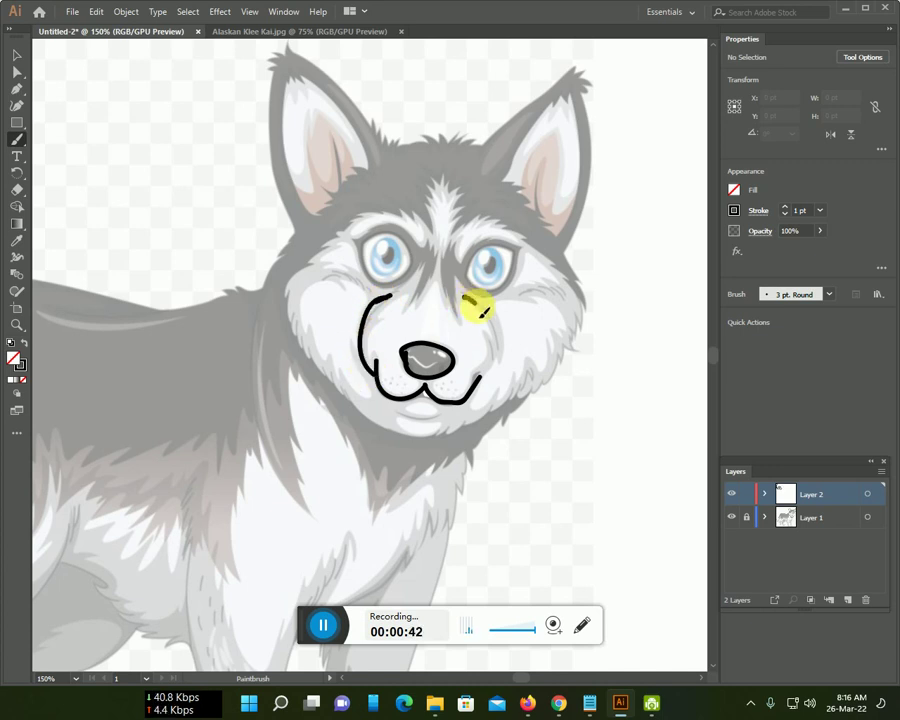
left_click_drag(485, 375, 483, 372)
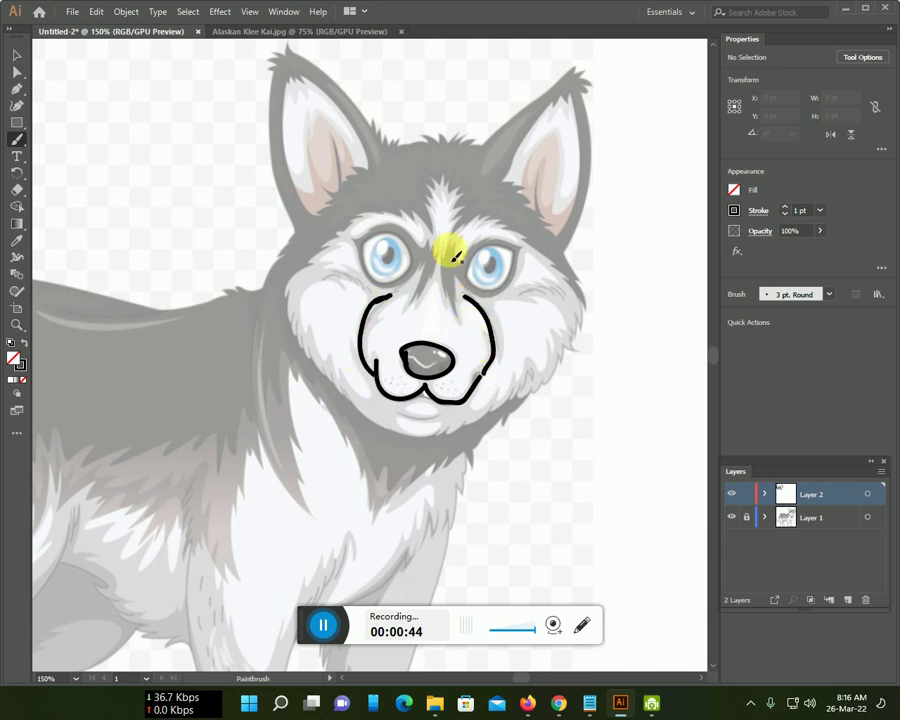
mouse_move(448, 239)
left_mouse_down()
mouse_move(451, 255)
mouse_move(417, 308)
left_mouse_up()
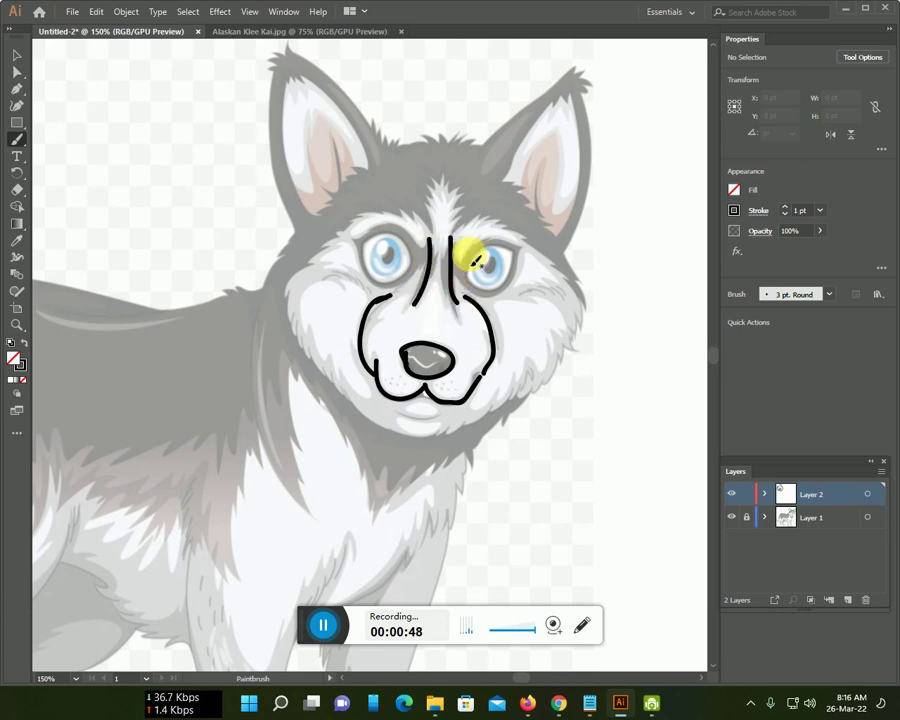
left_click_drag(470, 266, 475, 288)
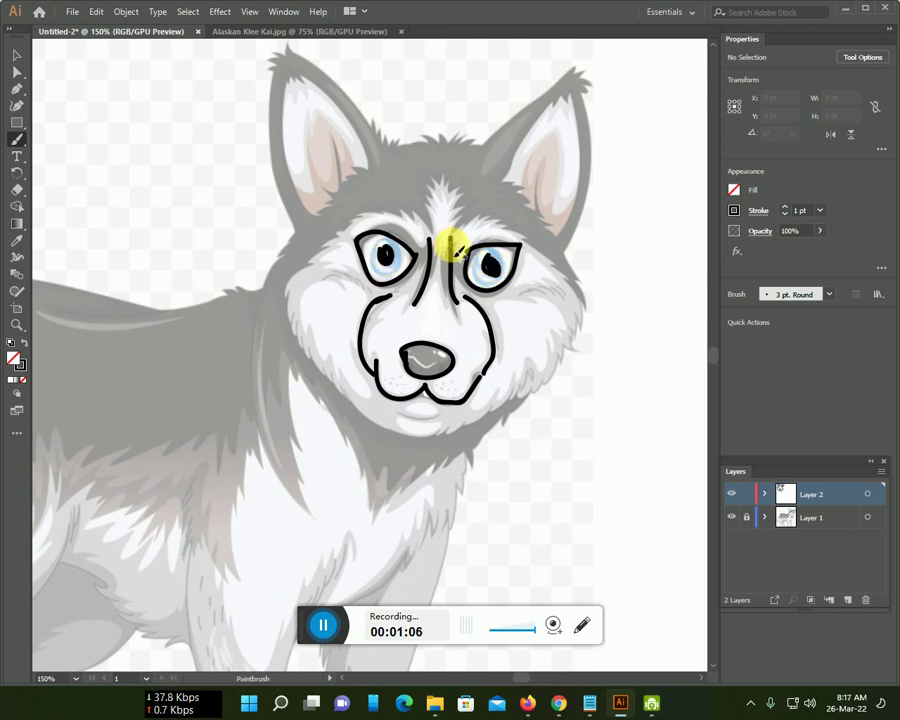
Outline the eyes, both eyebrows and the forehead marking.
left_click_drag(455, 240, 503, 216)
left_click_drag(425, 238, 362, 211)
mouse_move(438, 227)
left_mouse_down()
mouse_move(458, 195)
mouse_move(452, 228)
mouse_move(440, 230)
mouse_move(436, 186)
left_mouse_up()
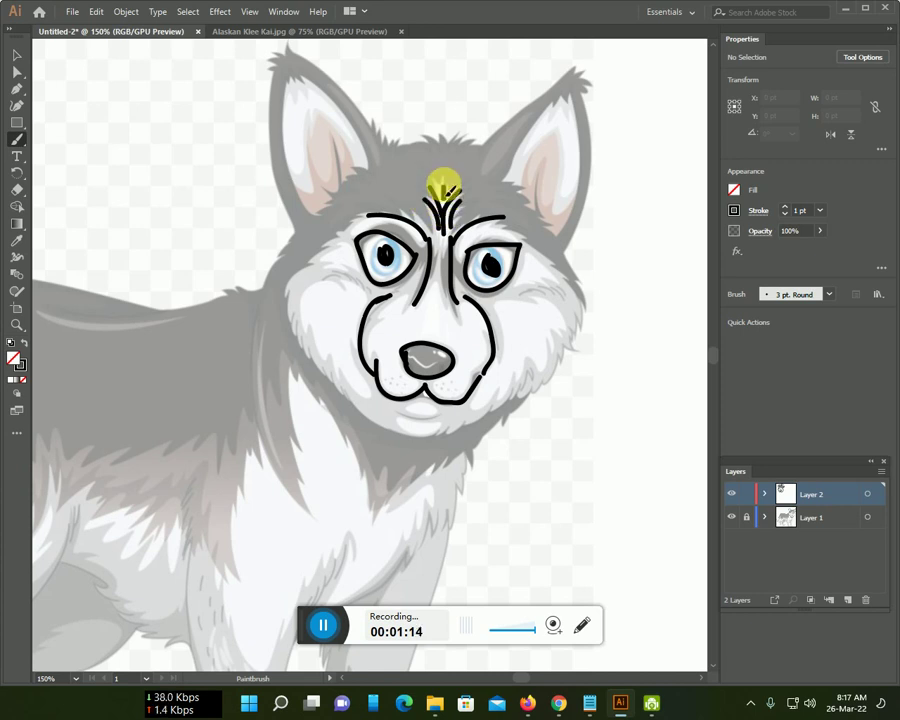
scroll(535, 193, "up", 2)
Outline both ears, the head top and the right side of the head down the neck.
mouse_move(476, 226)
left_mouse_down()
mouse_move(566, 150)
mouse_move(583, 157)
mouse_move(597, 247)
mouse_move(567, 320)
mouse_move(583, 360)
mouse_move(584, 403)
left_mouse_up()
mouse_move(560, 443)
left_mouse_down()
mouse_move(492, 502)
mouse_move(467, 541)
left_mouse_up()
left_click_drag(447, 598, 445, 595)
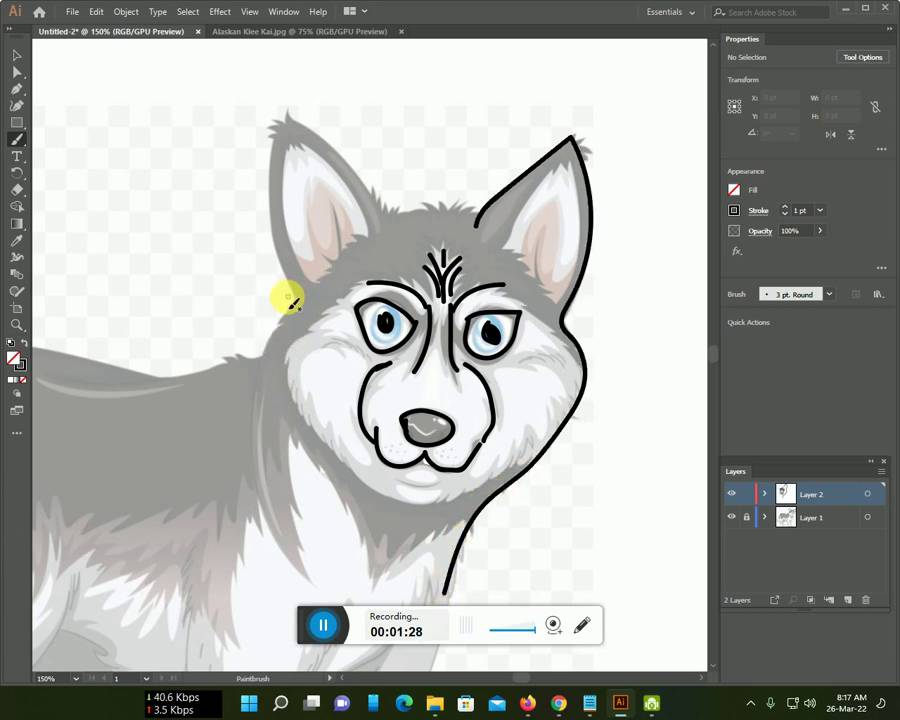
mouse_move(297, 305)
left_mouse_down()
mouse_move(277, 203)
mouse_move(281, 129)
mouse_move(296, 122)
mouse_move(323, 139)
mouse_move(385, 212)
mouse_move(458, 209)
mouse_move(470, 218)
left_mouse_up()
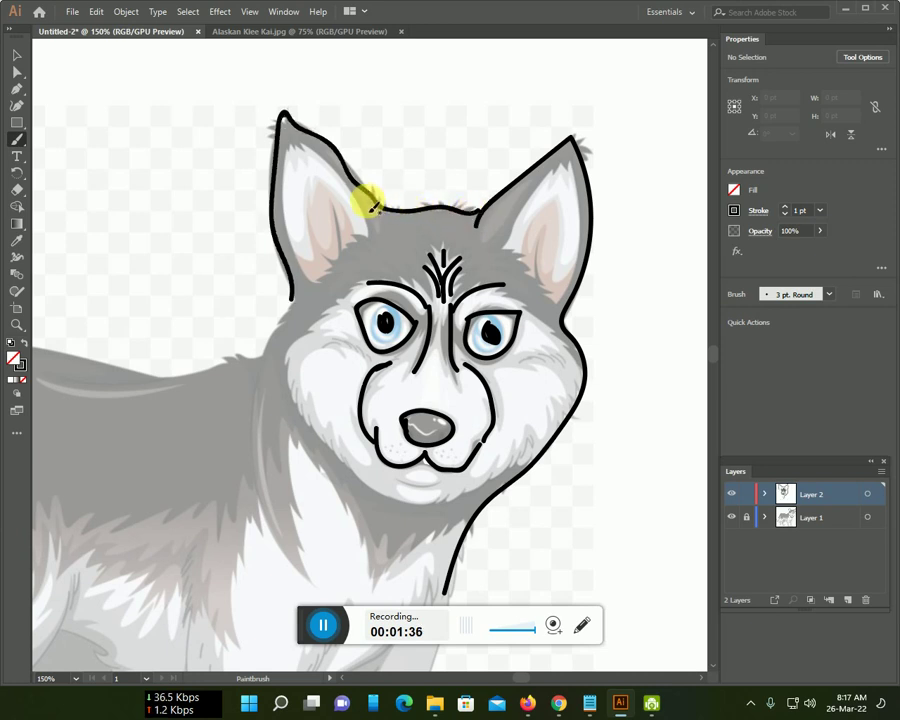
mouse_move(386, 236)
left_mouse_down()
mouse_move(372, 241)
mouse_move(334, 161)
mouse_move(299, 148)
mouse_move(287, 161)
mouse_move(293, 217)
mouse_move(318, 291)
mouse_move(313, 285)
mouse_move(278, 342)
mouse_move(246, 365)
mouse_move(180, 378)
mouse_move(122, 375)
mouse_move(62, 357)
left_mouse_up()
Trace the left side of the head and the chin line under the mouth.
scroll(227, 362, "down", 2)
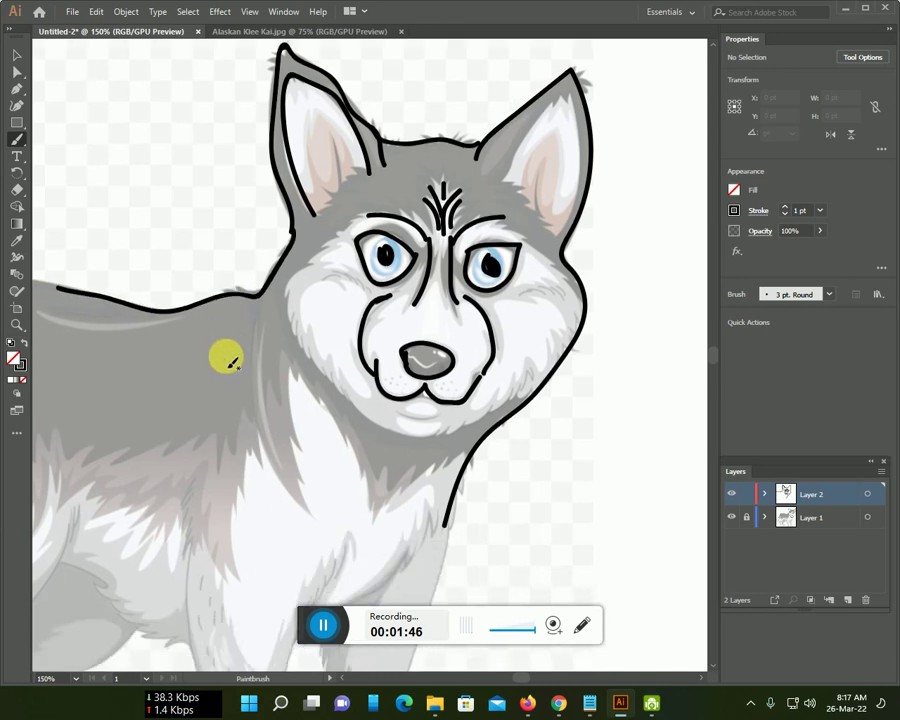
scroll(260, 300, "down", 2)
mouse_move(362, 132)
left_mouse_down()
mouse_move(324, 148)
mouse_move(294, 194)
mouse_move(298, 232)
mouse_move(363, 333)
mouse_move(413, 352)
left_mouse_up()
mouse_move(532, 297)
left_mouse_down()
mouse_move(448, 352)
mouse_move(405, 346)
mouse_move(428, 340)
left_mouse_up()
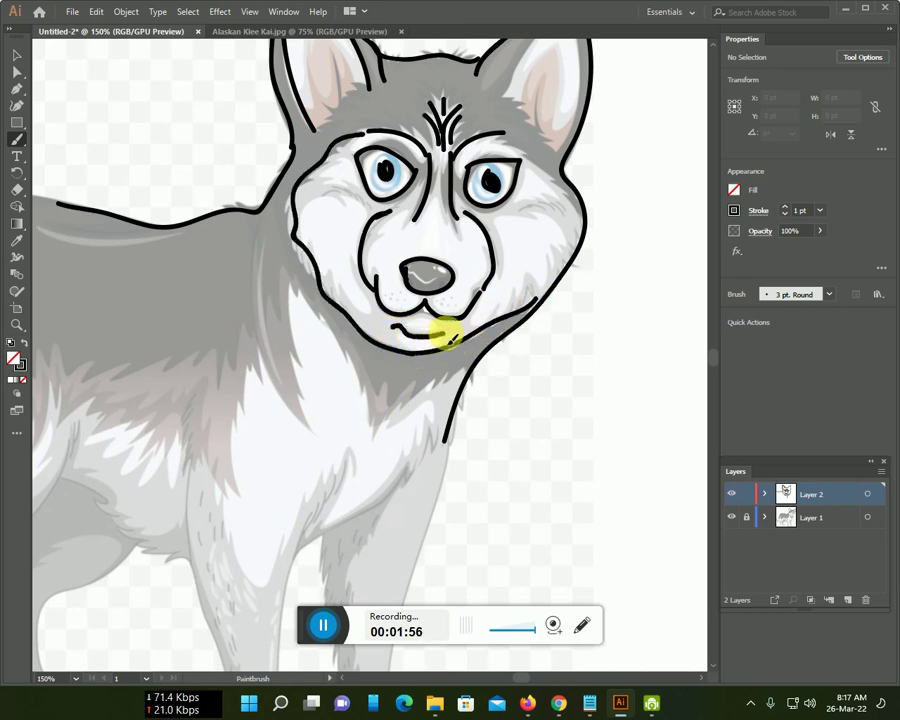
scroll(400, 315, "down", 2)
Trace the left neck edge and the first front leg with its paw.
scroll(364, 304, "down", 2)
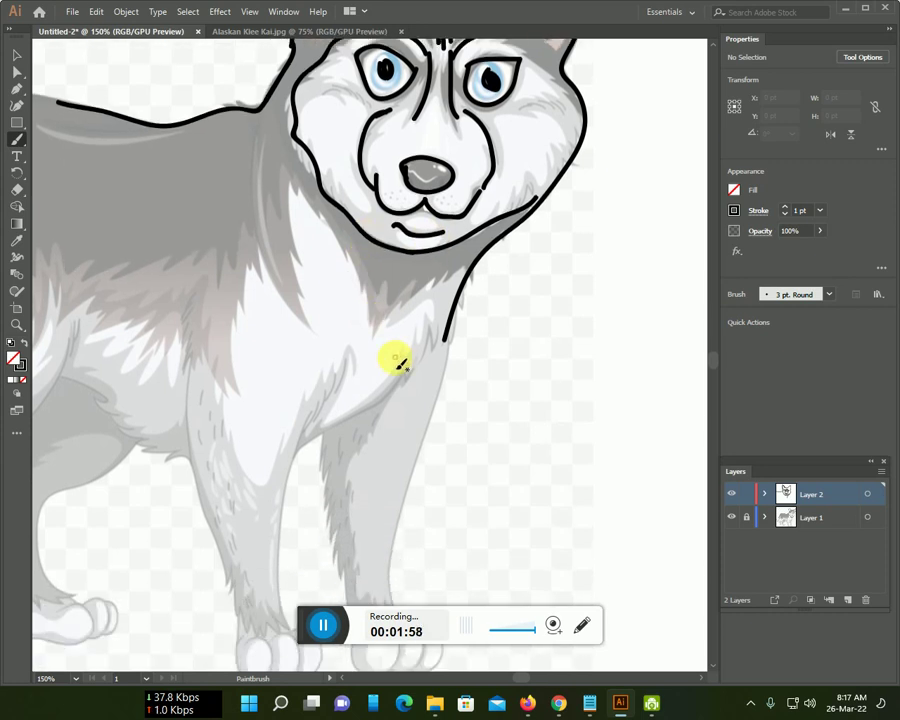
mouse_move(280, 143)
left_mouse_down()
mouse_move(358, 288)
mouse_move(462, 271)
left_mouse_up()
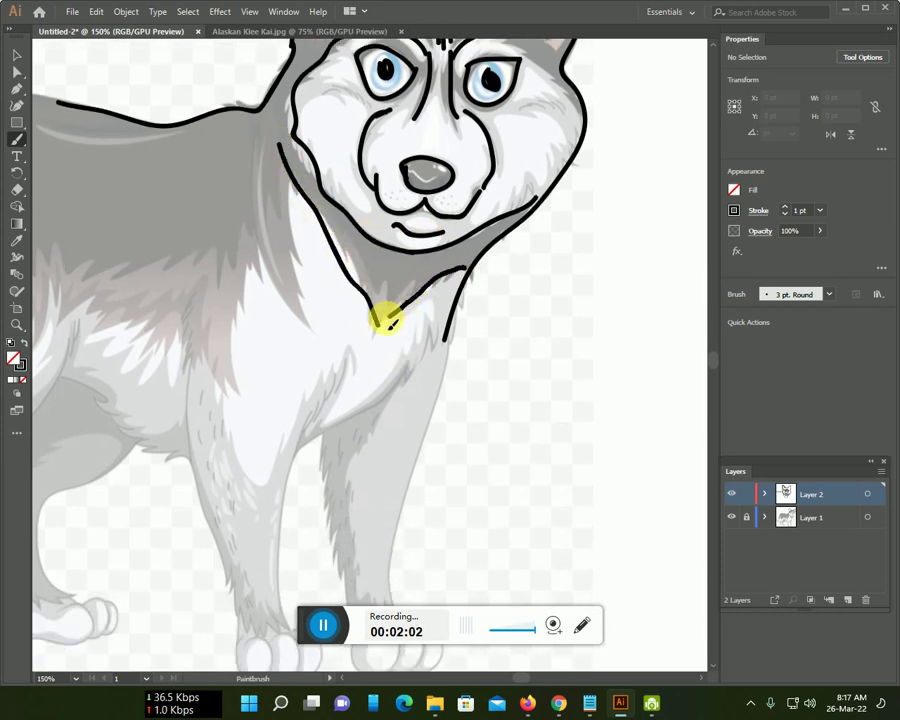
scroll(283, 290, "down", 5)
mouse_move(194, 216)
left_mouse_down()
mouse_move(249, 546)
mouse_move(276, 544)
mouse_move(325, 503)
left_mouse_up()
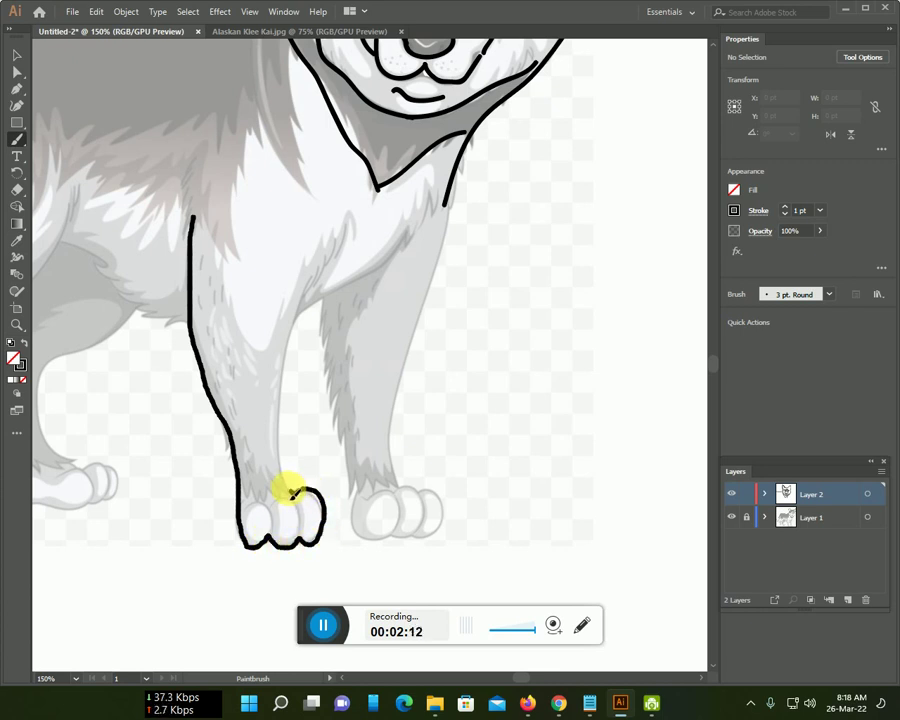
left_click_drag(282, 383, 346, 226)
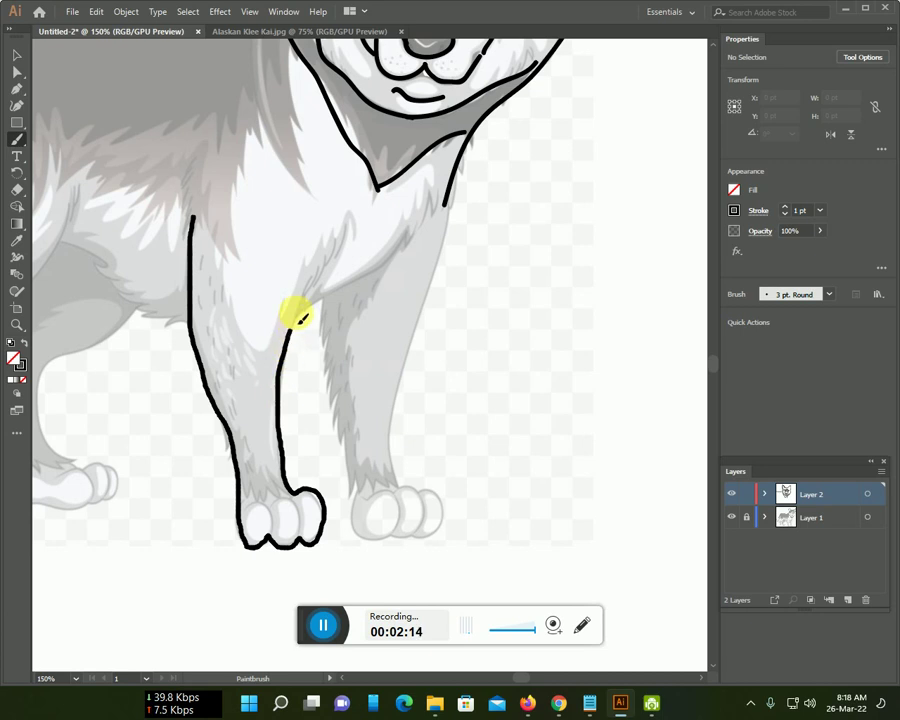
Draw the chest line and the second front leg with its paw.
left_click_drag(318, 299, 407, 231)
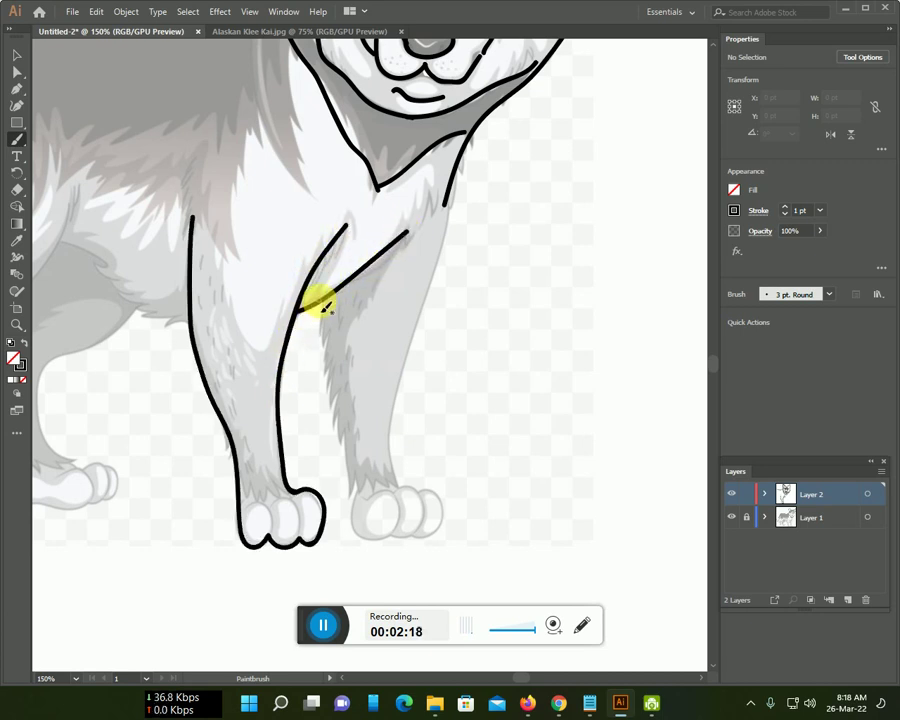
mouse_move(322, 304)
left_mouse_down()
mouse_move(366, 541)
mouse_move(410, 545)
mouse_move(441, 528)
mouse_move(404, 484)
mouse_move(394, 444)
mouse_move(445, 243)
left_mouse_up()
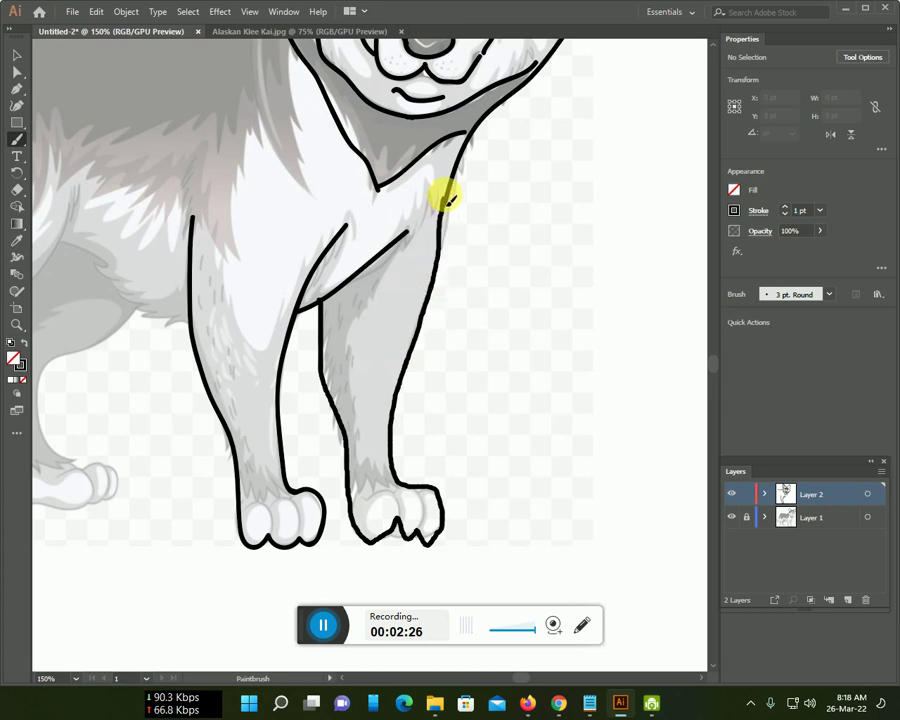
left_click_drag(362, 301, 637, 283)
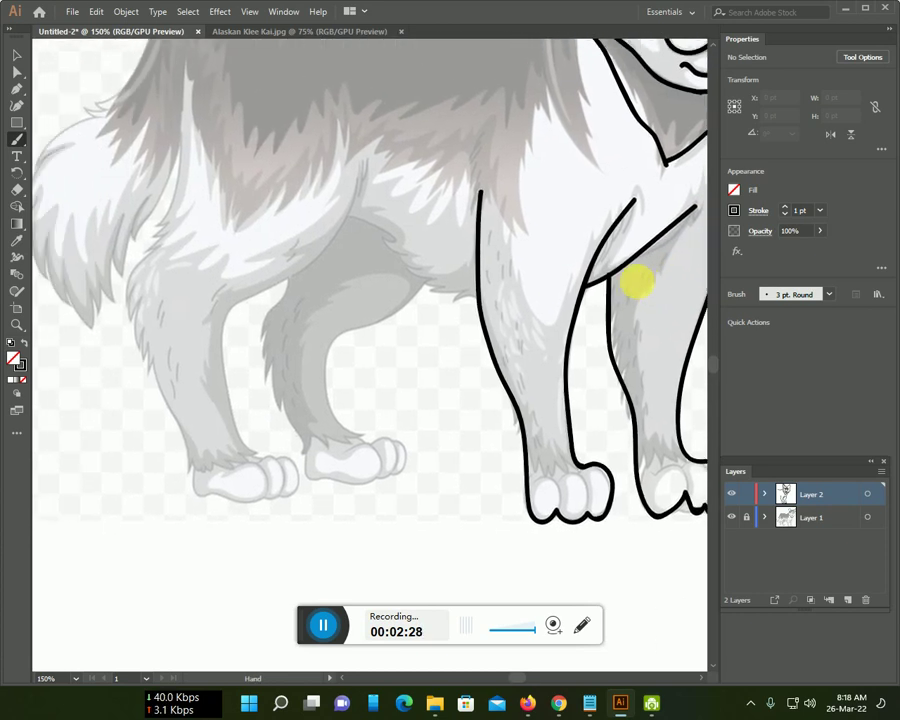
Trace the belly line, both hind legs and the tail's underside.
mouse_move(474, 299)
left_mouse_down()
mouse_move(446, 301)
mouse_move(362, 222)
mouse_move(338, 228)
mouse_move(236, 300)
mouse_move(221, 352)
mouse_move(235, 416)
mouse_move(260, 447)
mouse_move(300, 468)
mouse_move(269, 494)
mouse_move(207, 496)
mouse_move(171, 423)
left_mouse_up()
left_click_drag(150, 370, 143, 300)
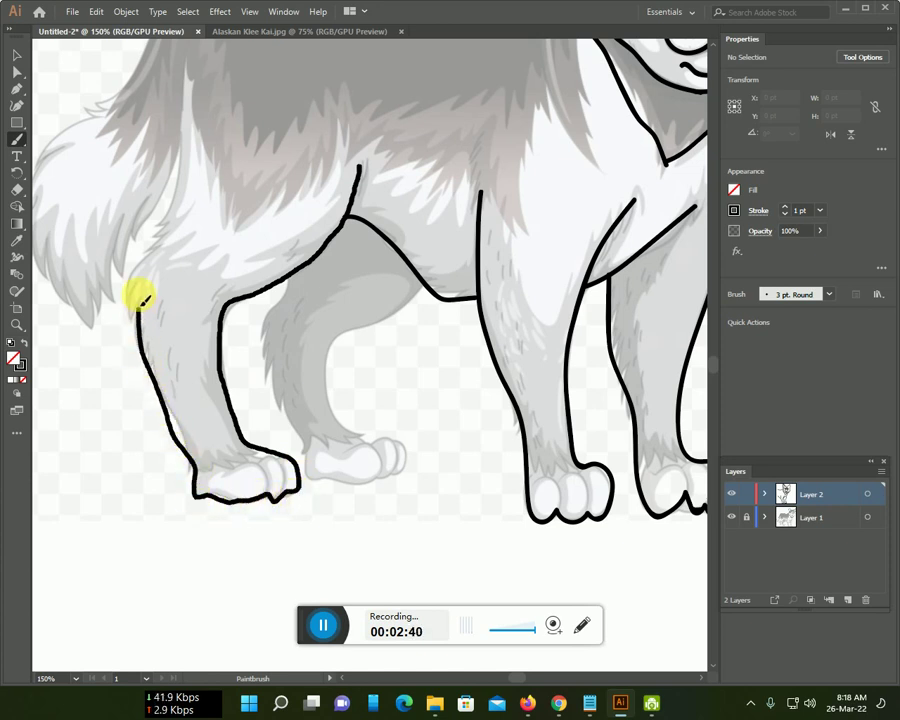
mouse_move(172, 240)
left_mouse_down()
mouse_move(197, 106)
mouse_move(121, 273)
mouse_move(100, 295)
mouse_move(76, 300)
mouse_move(44, 258)
left_mouse_up()
mouse_move(291, 274)
left_mouse_down()
mouse_move(268, 346)
mouse_move(307, 470)
mouse_move(340, 487)
mouse_move(381, 484)
mouse_move(388, 436)
mouse_move(354, 430)
mouse_move(325, 398)
mouse_move(336, 347)
mouse_move(352, 325)
mouse_move(408, 302)
mouse_move(423, 283)
mouse_move(413, 285)
left_mouse_up()
Trace the top line of the back and the tail's bottom edge, then centre the dog.
scroll(312, 278, "up", 3)
scroll(400, 424, "up", 2)
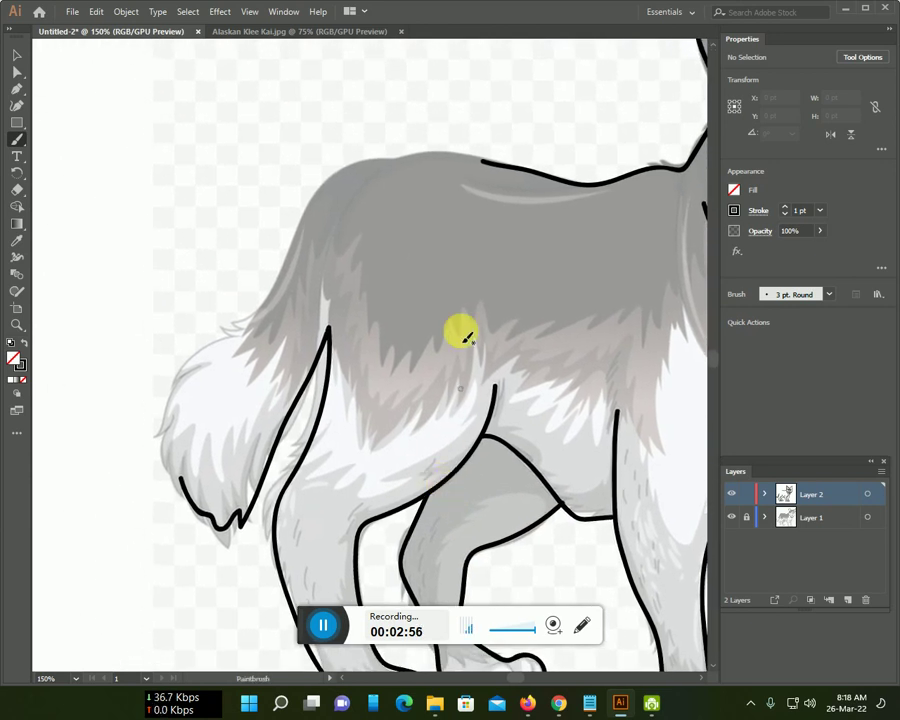
mouse_move(484, 163)
left_mouse_down()
mouse_move(410, 157)
mouse_move(350, 177)
mouse_move(267, 283)
mouse_move(245, 329)
mouse_move(181, 380)
mouse_move(158, 440)
left_mouse_up()
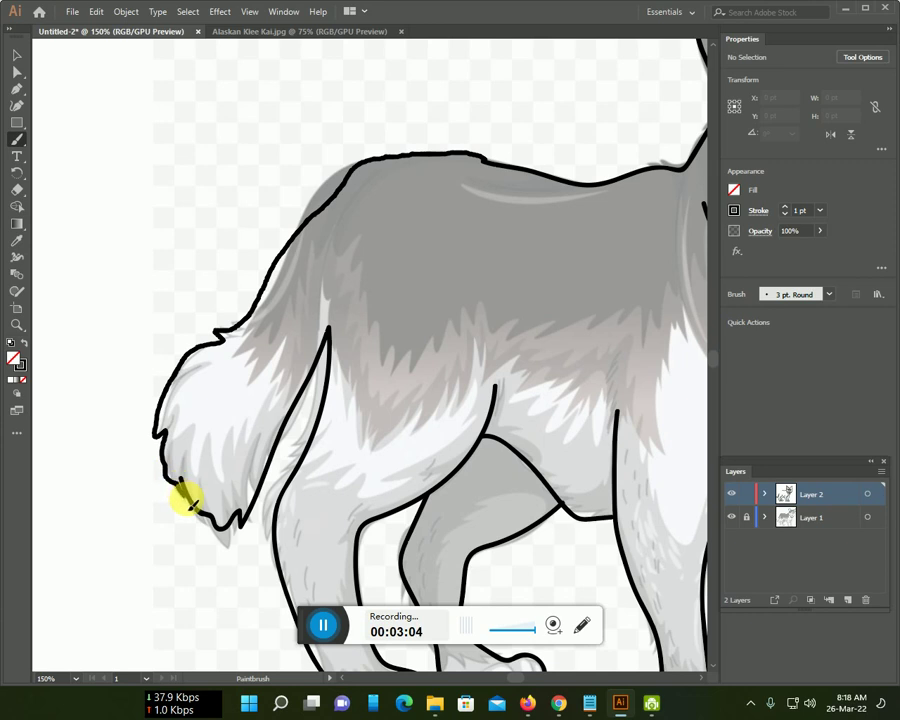
left_click_drag(190, 500, 222, 520)
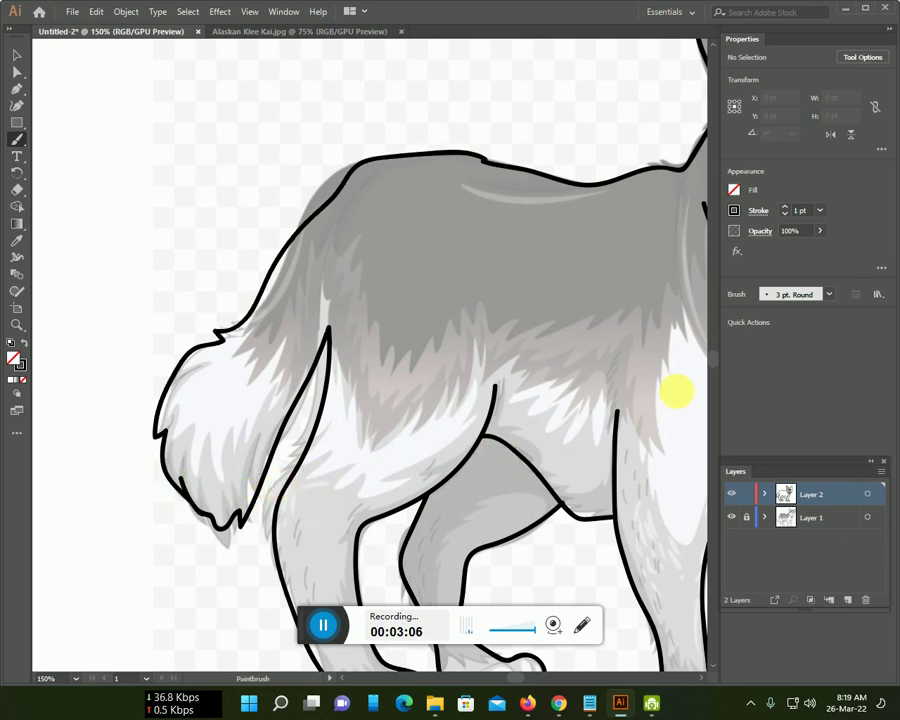
scroll(677, 393, "down", 2, "alt")
left_click_drag(646, 408, 390, 356)
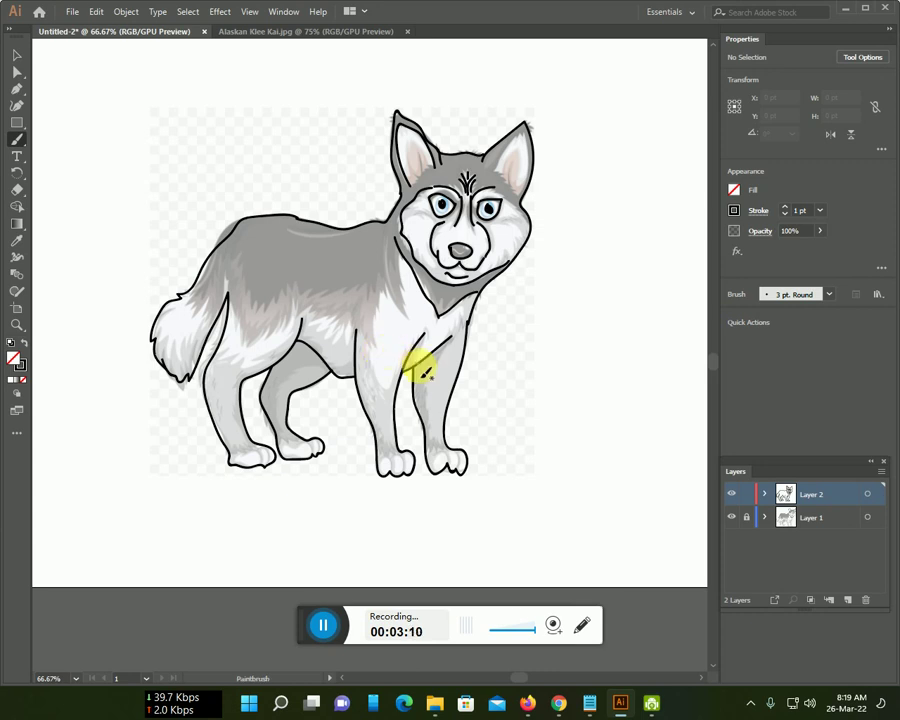
Hide the reference image layer and add a fur line across the dog's back.
left_click(733, 517)
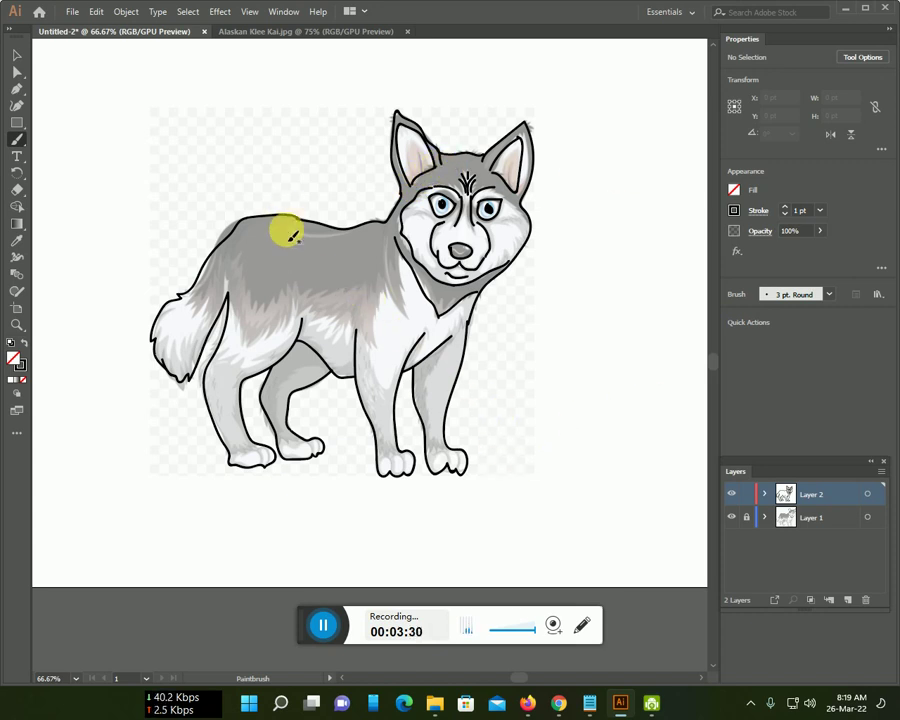
left_click_drag(293, 236, 288, 233)
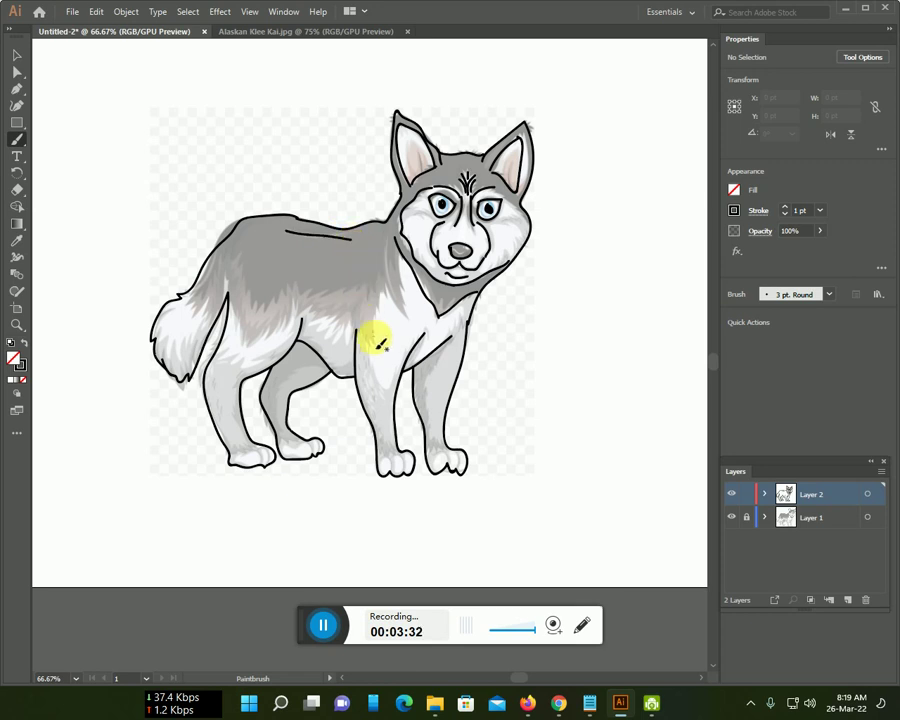